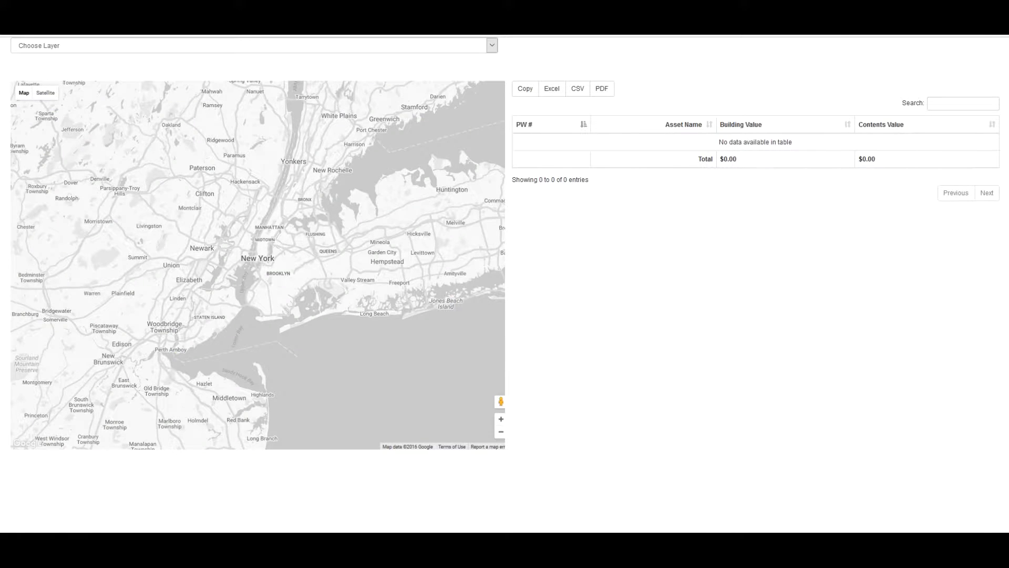
Step: Display the New Council District layer on the map
left_click(352, 47)
left_click(352, 47)
left_click(352, 47)
key("Down")
key("Down")
key("Down")
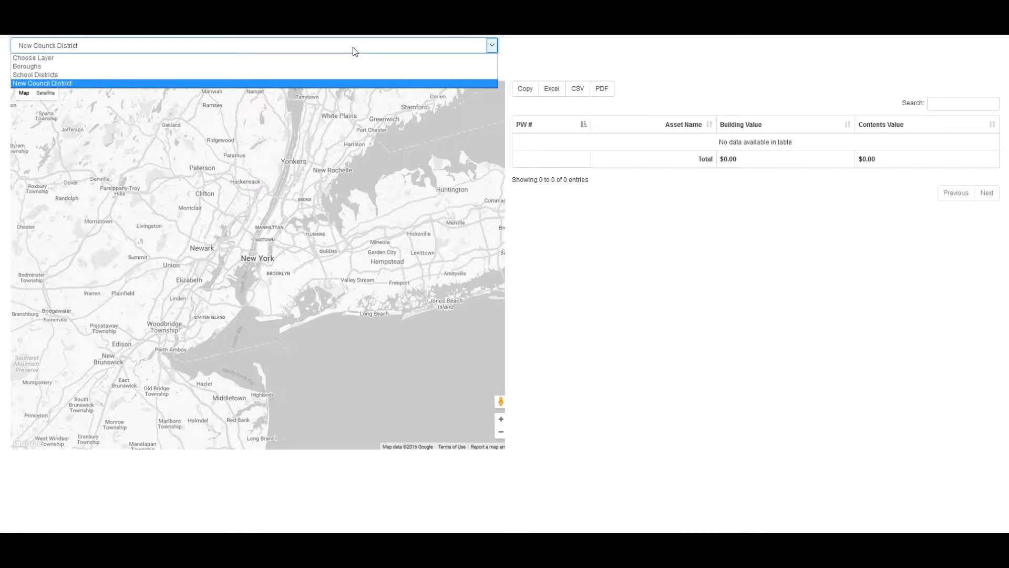
key("Return")
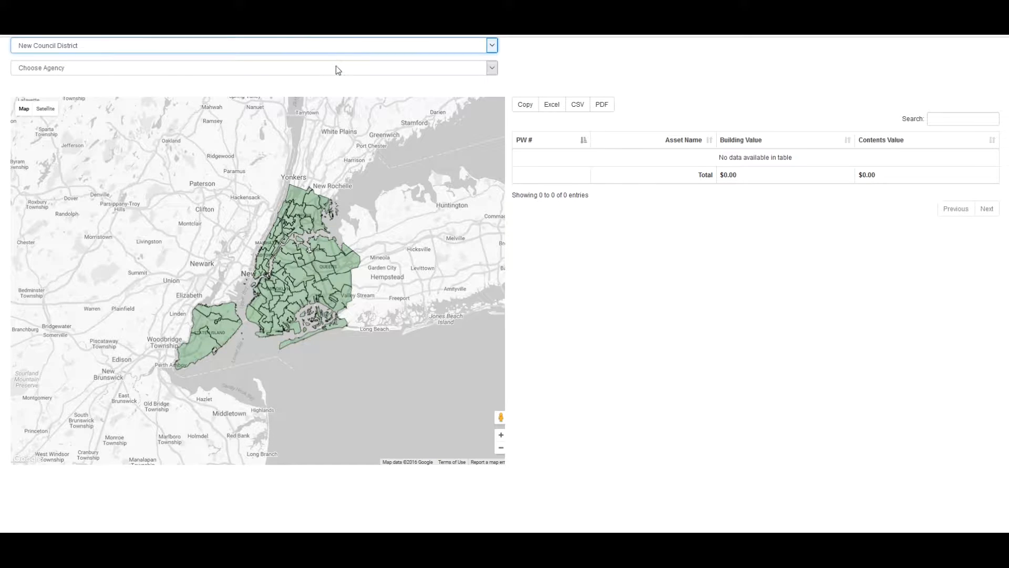
Step: Filter the council district map by the Department of Transportation agency
scroll(272, 182, "up", 1)
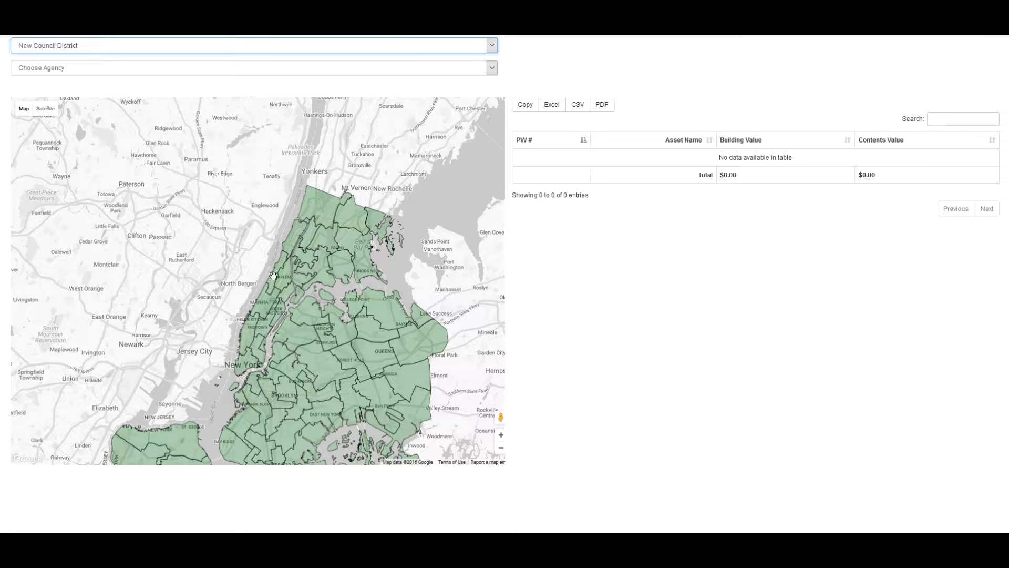
left_click(117, 72)
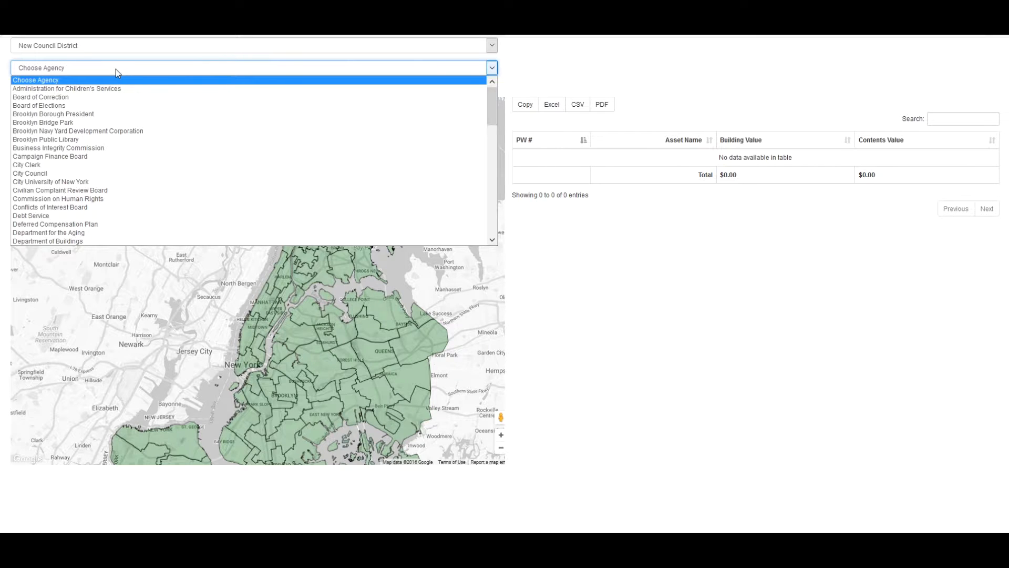
key("End")
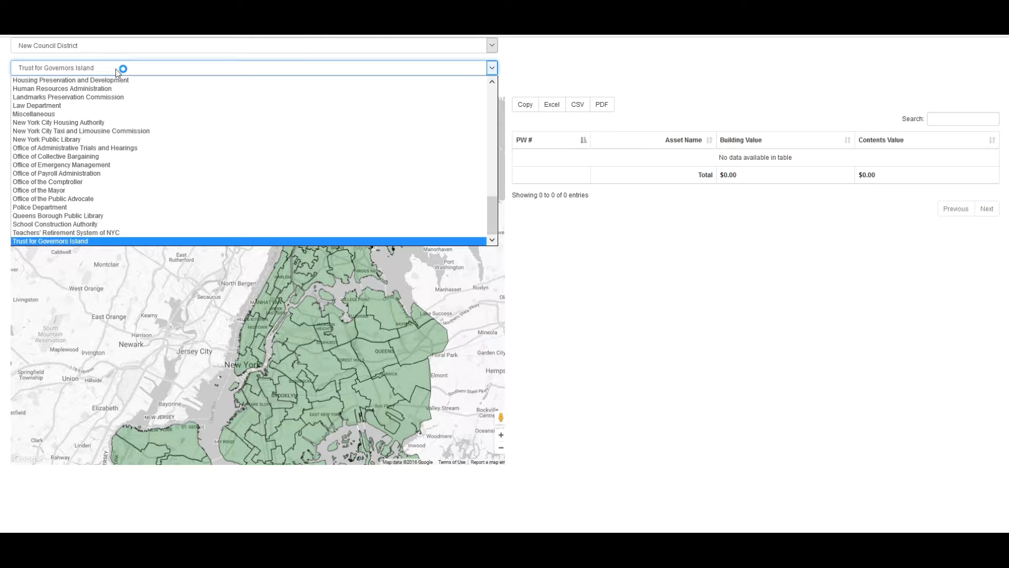
scroll(115, 133, "up", 6)
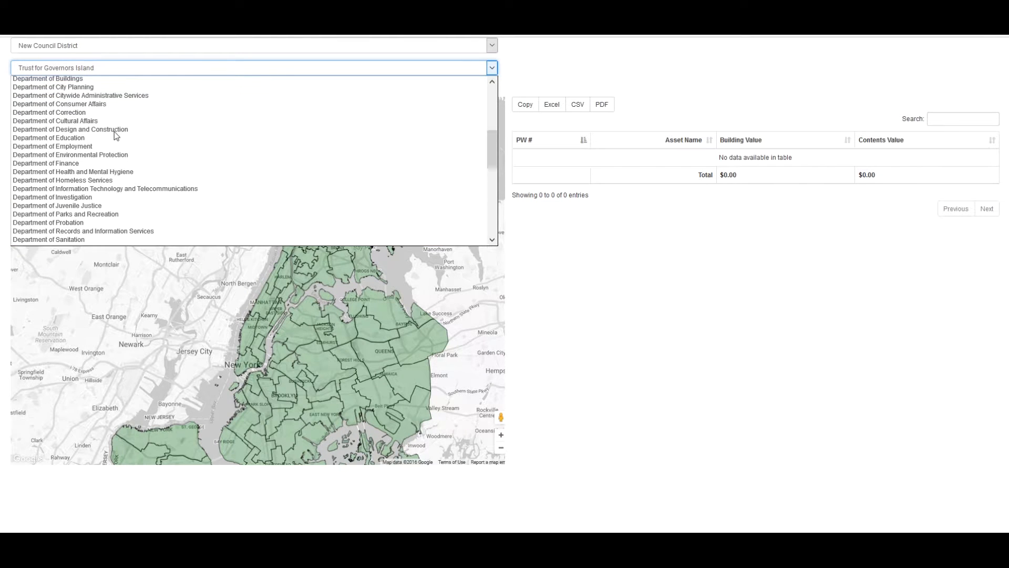
scroll(115, 132, "down", 3)
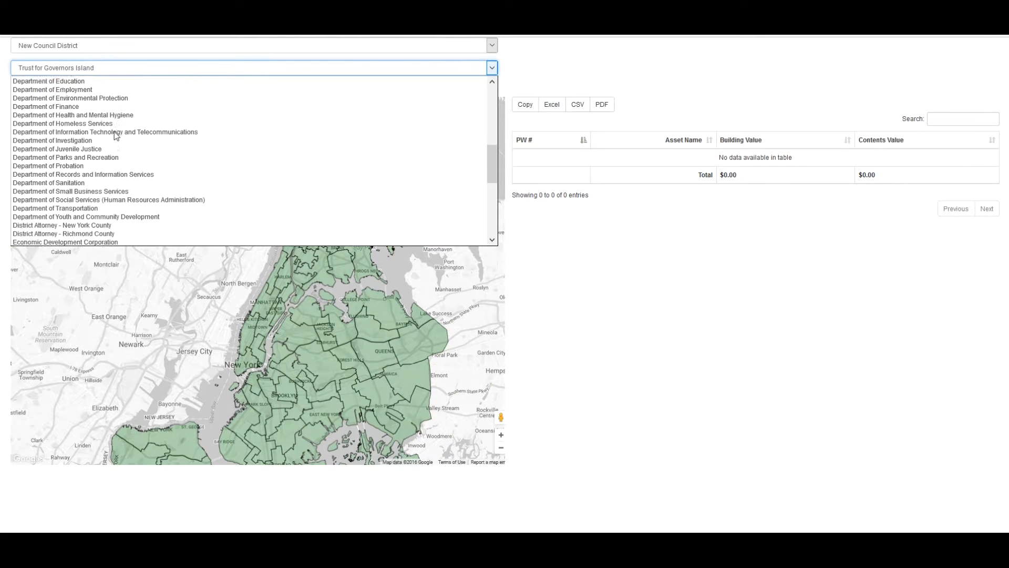
scroll(117, 136, "down", 1)
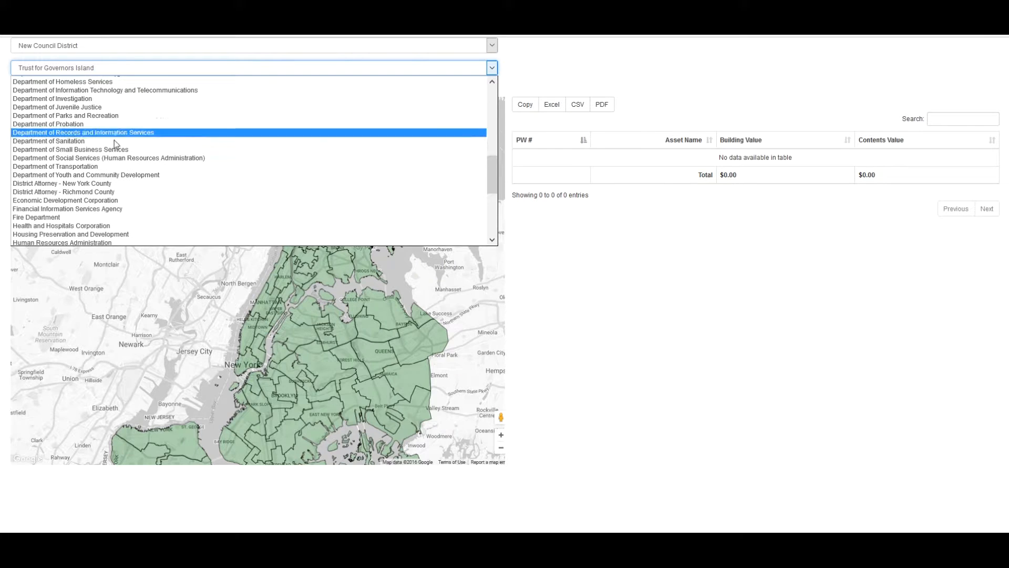
left_click(104, 168)
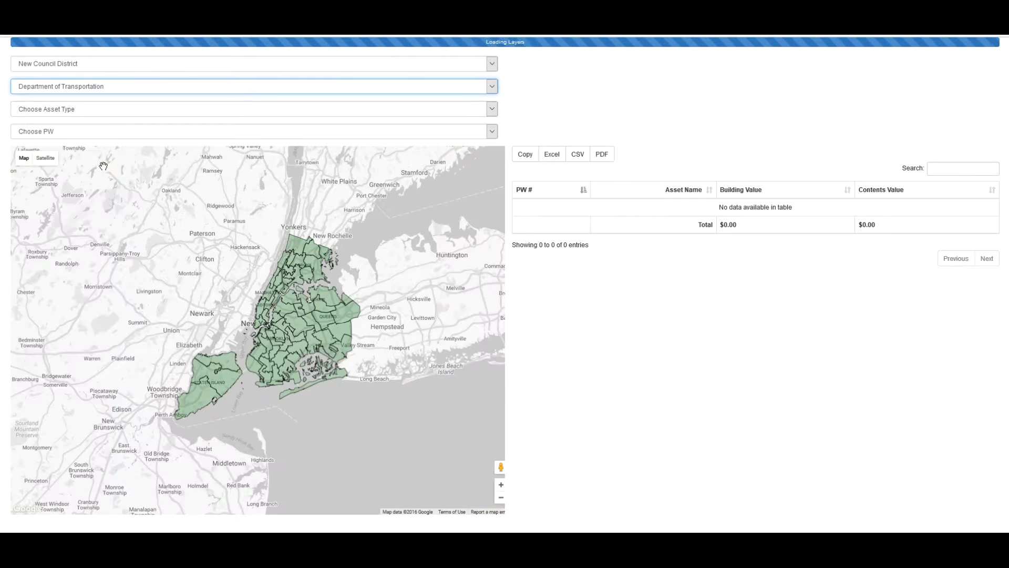
Step: List the transportation assets of the East Village, Greenwich Village and Lower Manhattan council districts one after another
left_click(502, 485)
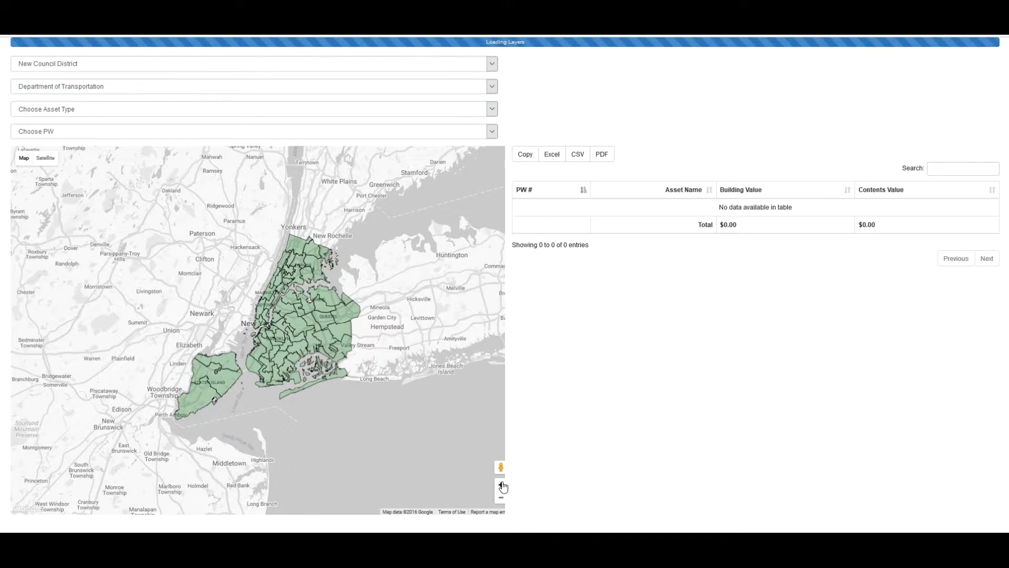
left_click(502, 484)
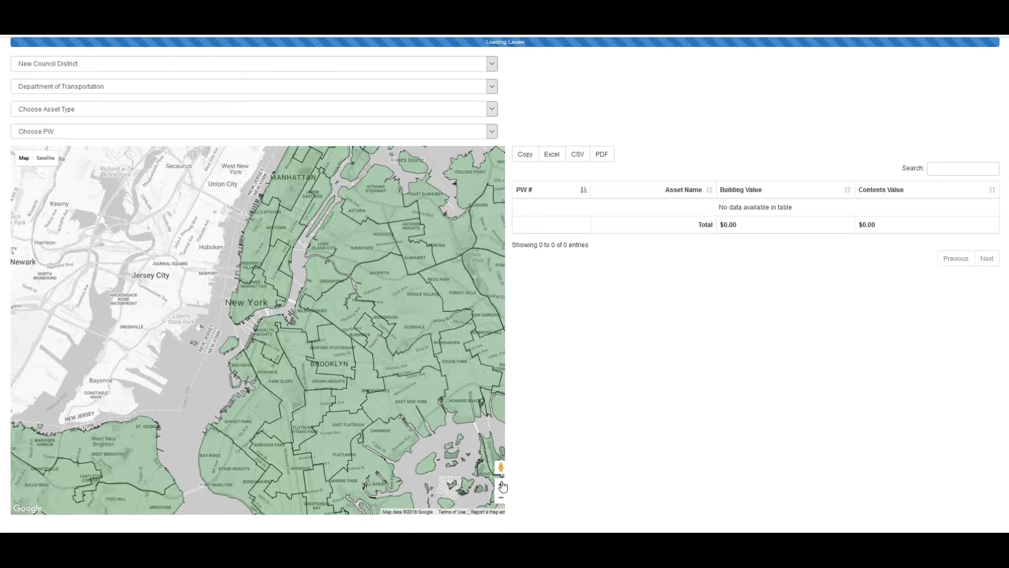
left_click(502, 482)
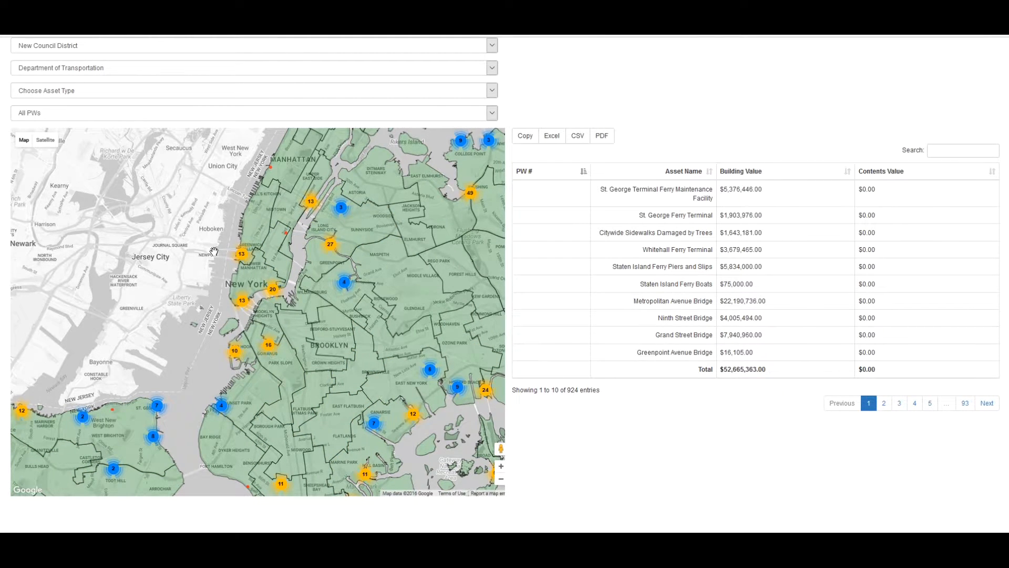
scroll(214, 251, "up", 1)
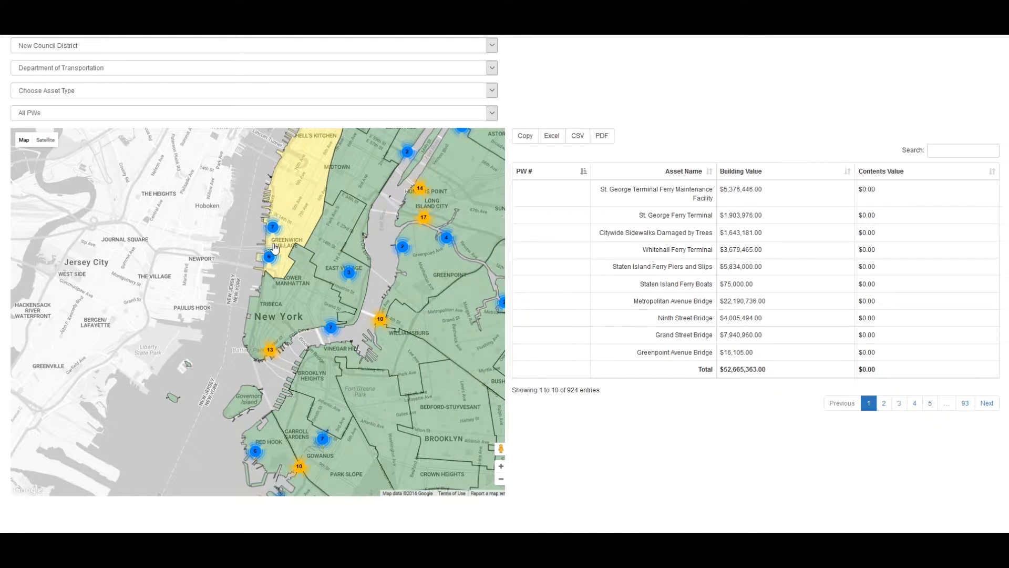
left_click(332, 242)
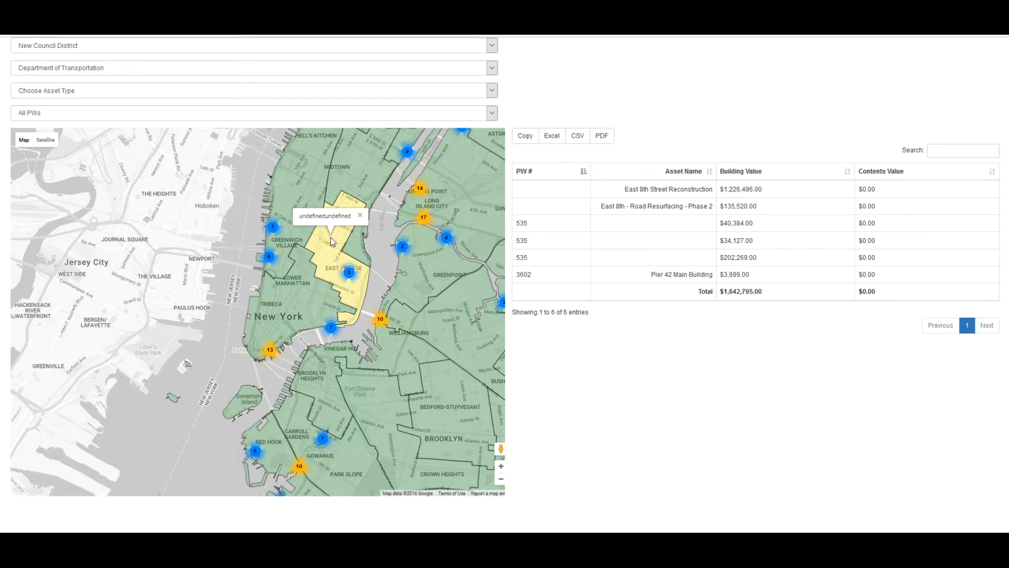
left_click(285, 210)
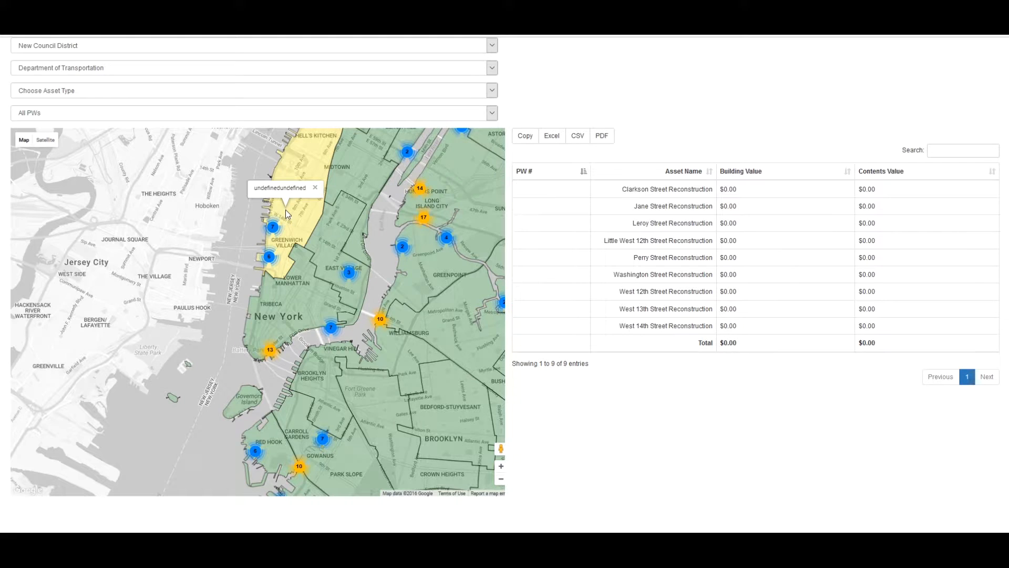
left_click(306, 294)
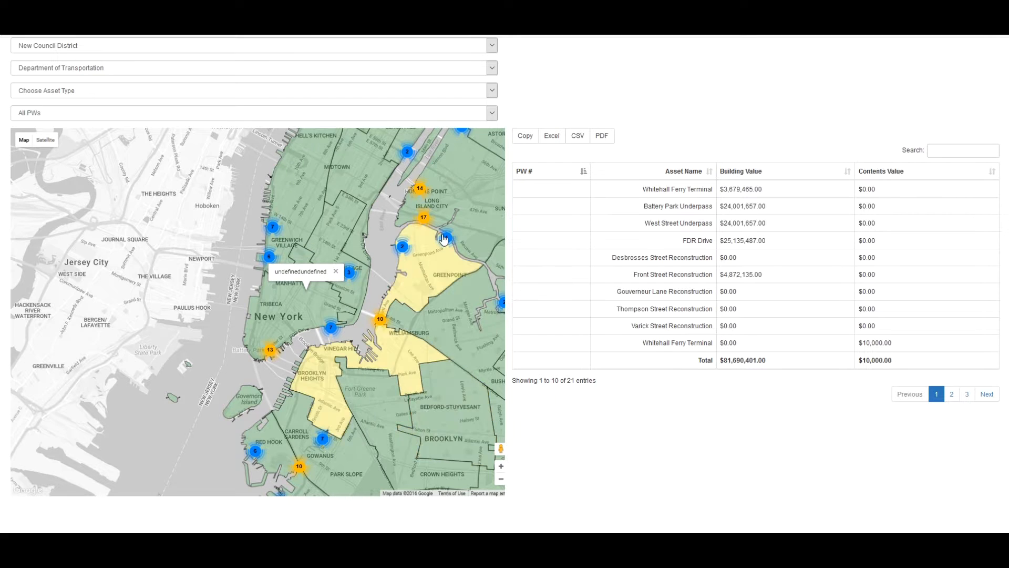
Step: List the assets of the Long Island City and Greenpoint districts, and highlight the Kingsland Warehouse contents value
left_click(460, 214)
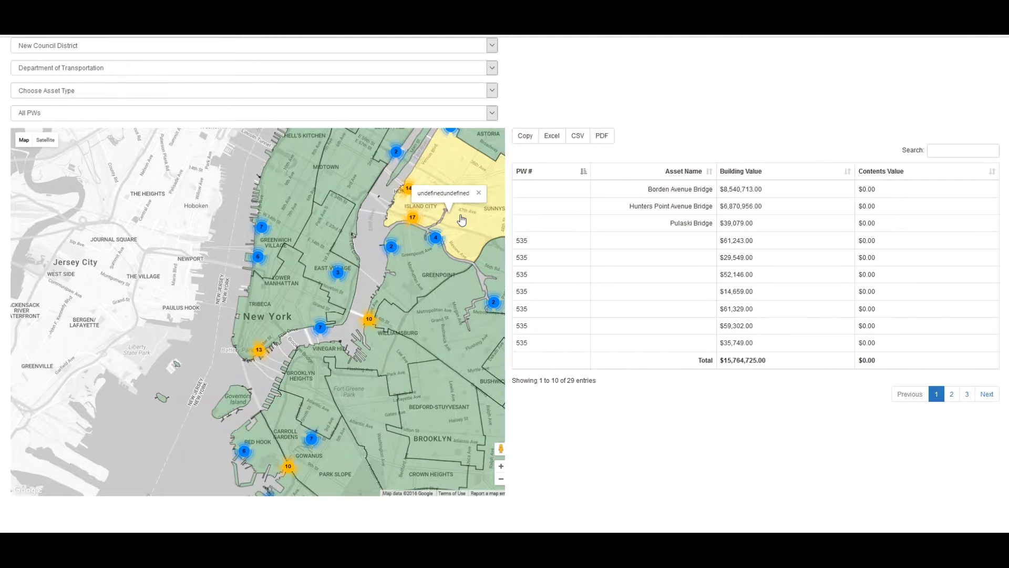
left_click(437, 266)
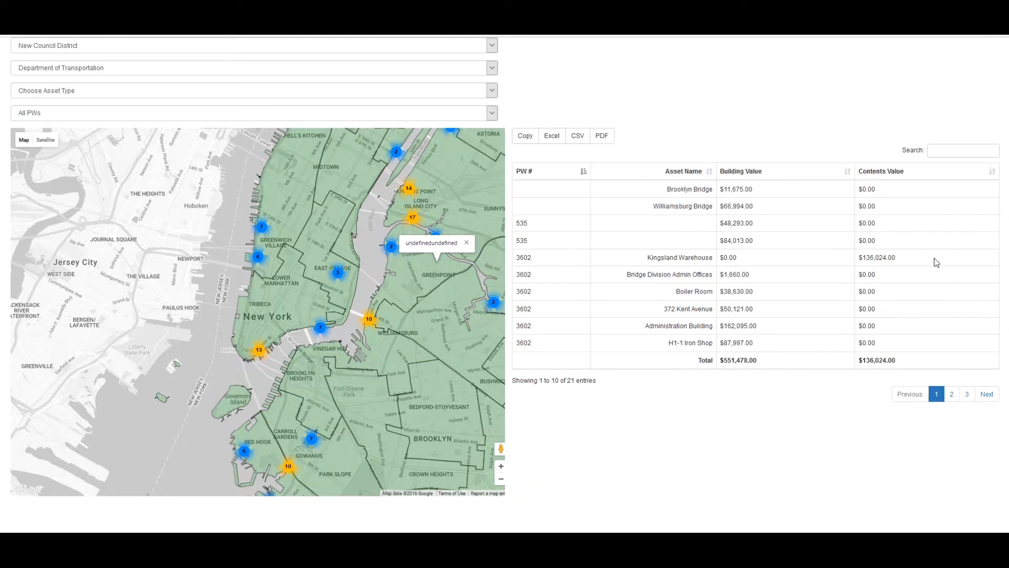
left_click_drag(898, 257, 814, 263)
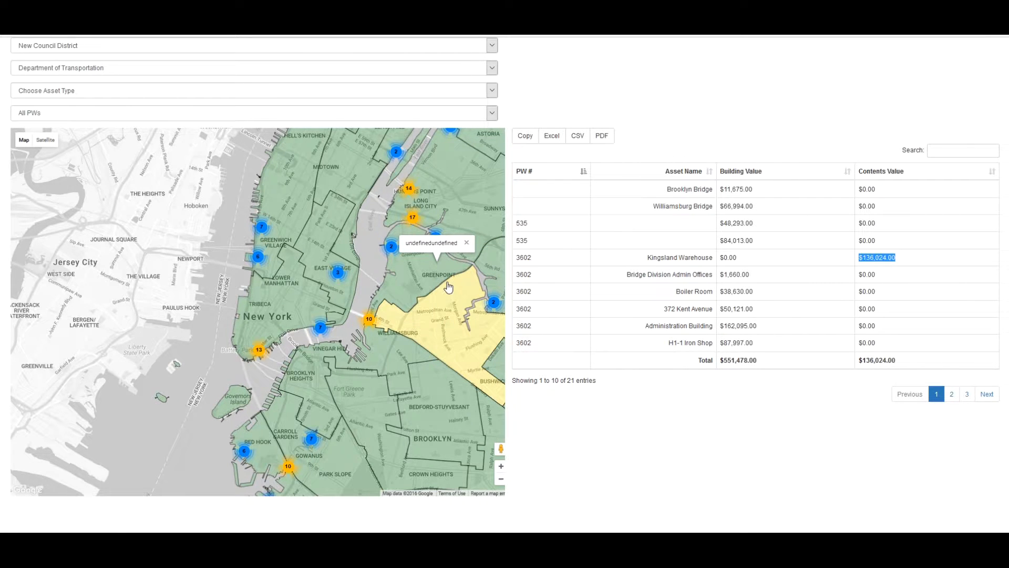
Step: Restrict the asset type to Building and list the matching assets in the Long Island City district
left_click(330, 94)
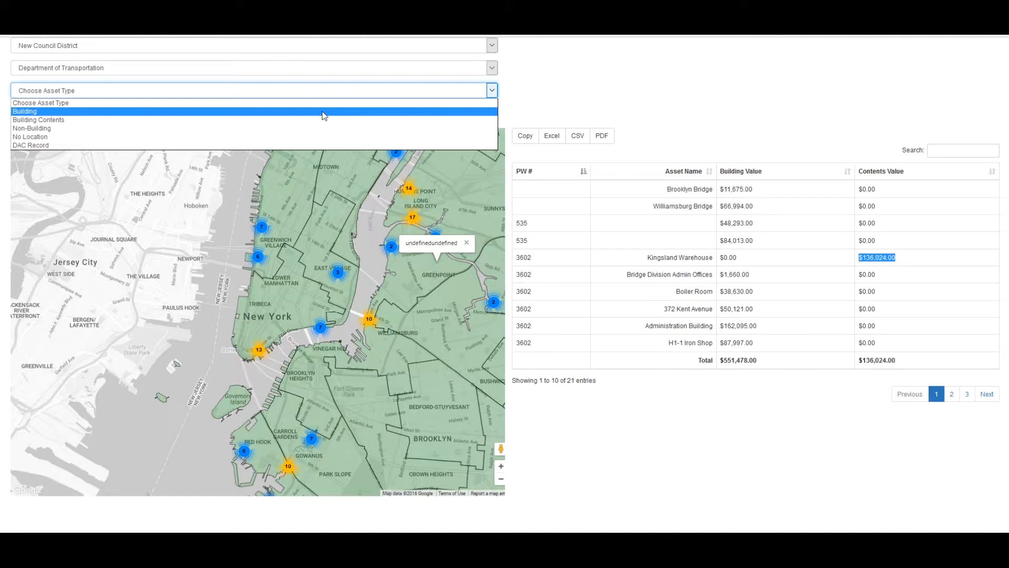
left_click(321, 111)
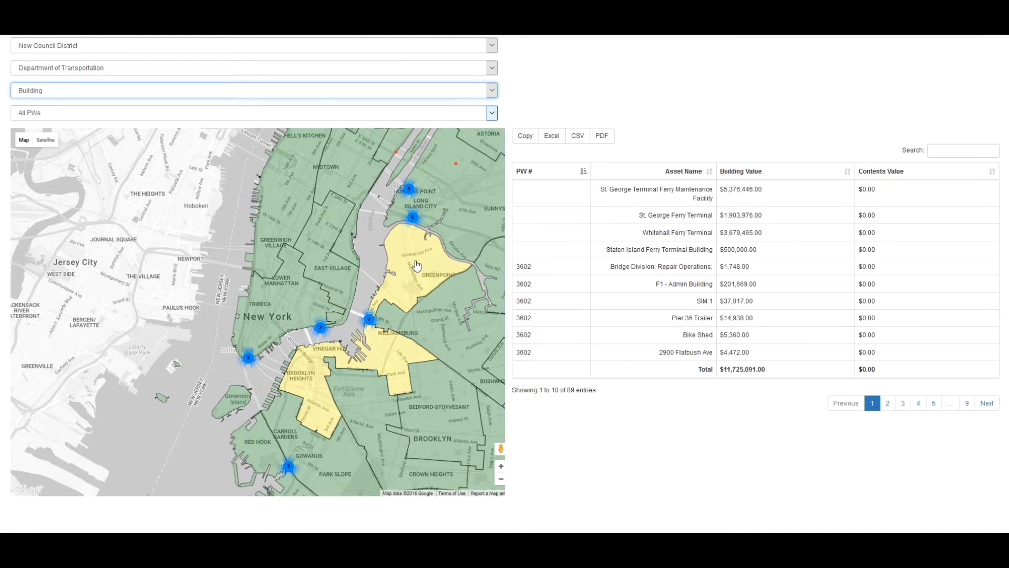
left_click(438, 207)
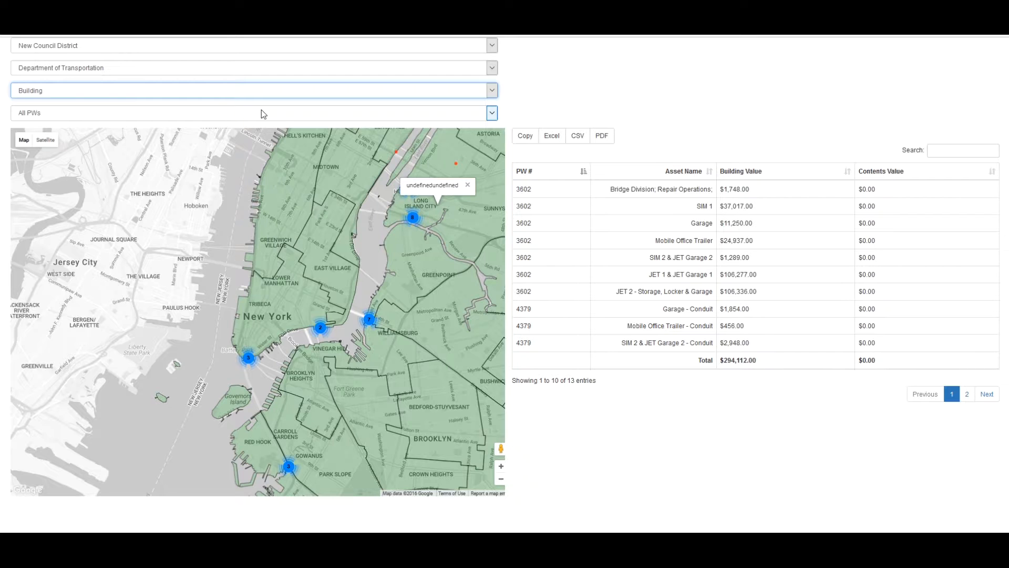
Step: Filter the assets by PW NYC5126 - Road Resurface with the asset type set to Non-Building
left_click(243, 115)
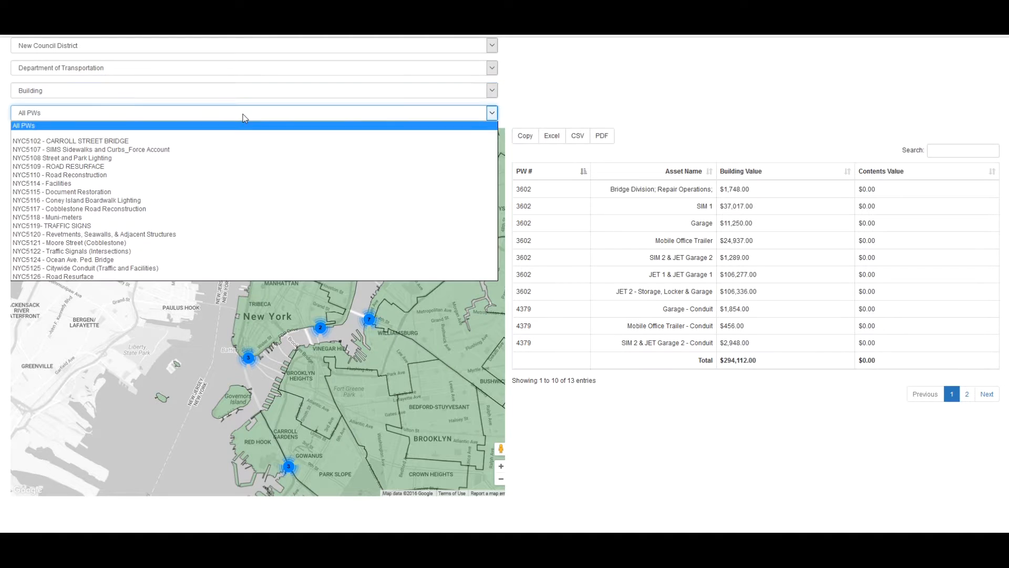
left_click(209, 276)
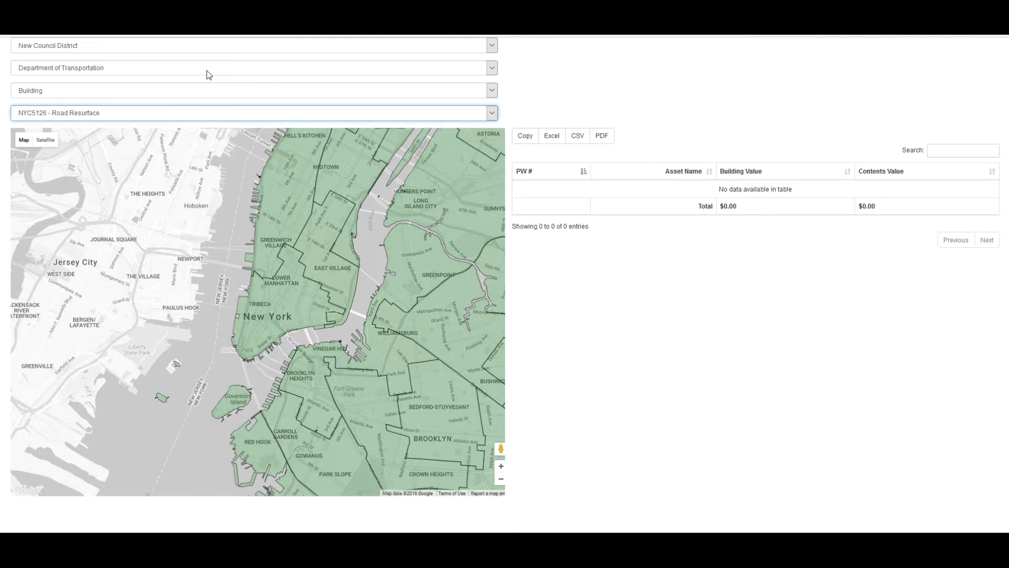
left_click(209, 94)
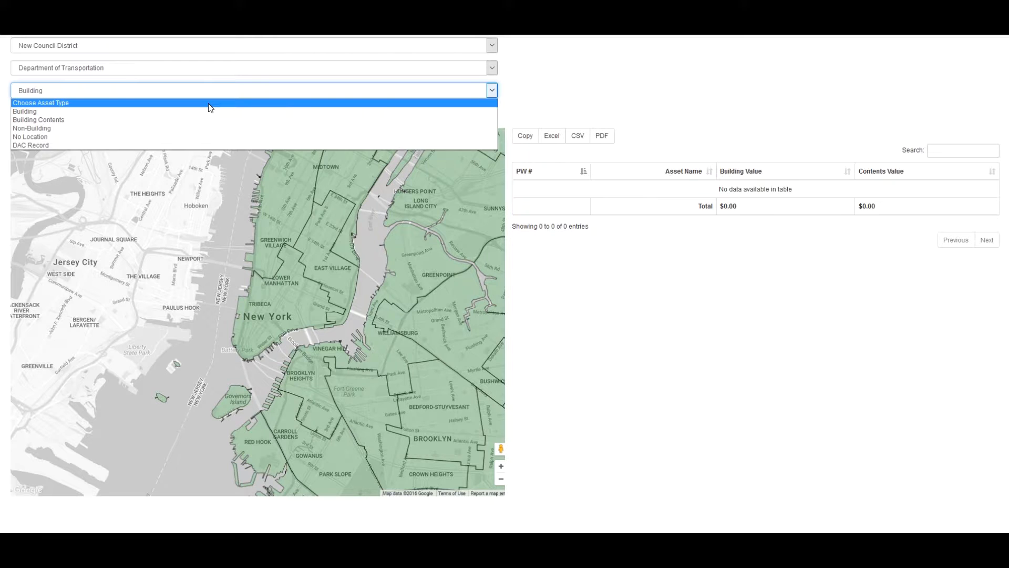
left_click(203, 130)
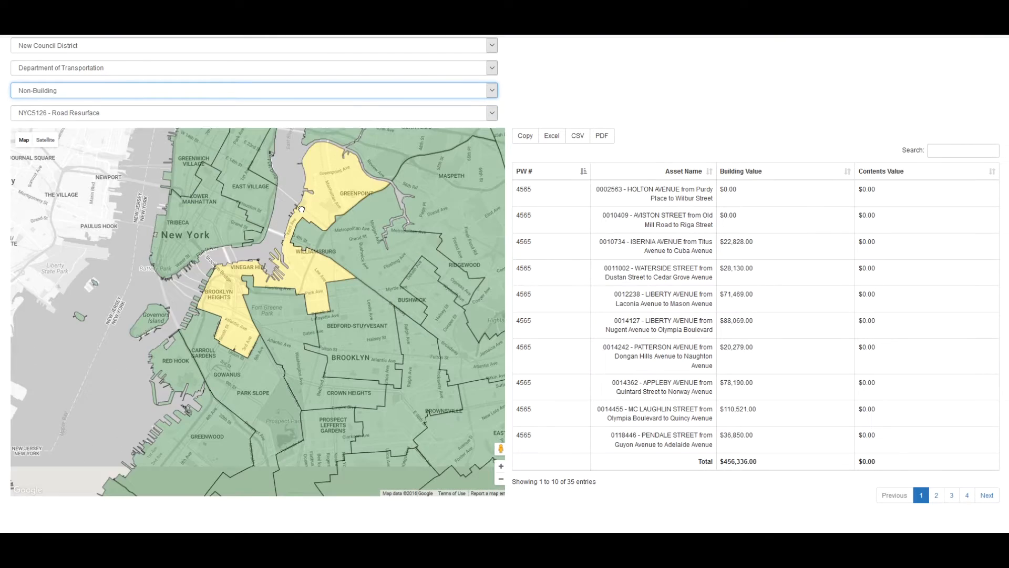
Step: Expand the asset cluster on the Rockaway peninsula and list the road resurfacing assets of the district around Arverne
left_click(502, 479)
left_click_drag(417, 438, 398, 321)
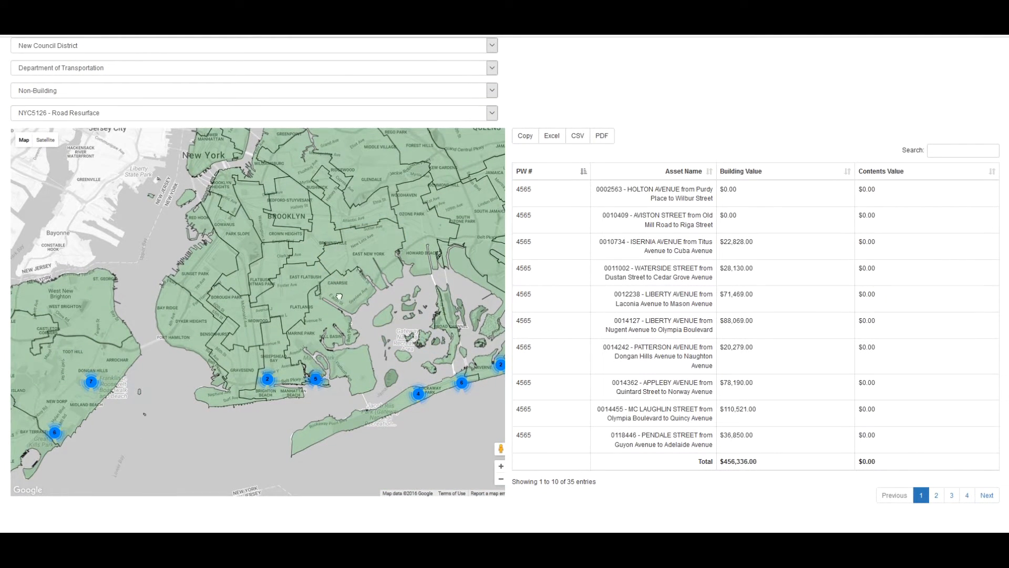
left_click_drag(398, 320, 334, 292)
left_click_drag(492, 299, 451, 276)
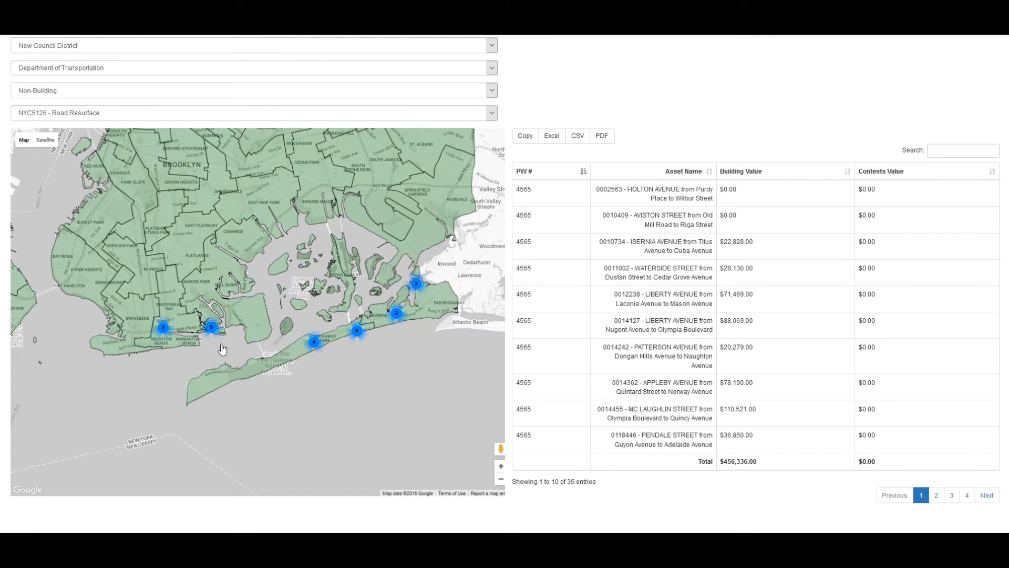
left_click(357, 333)
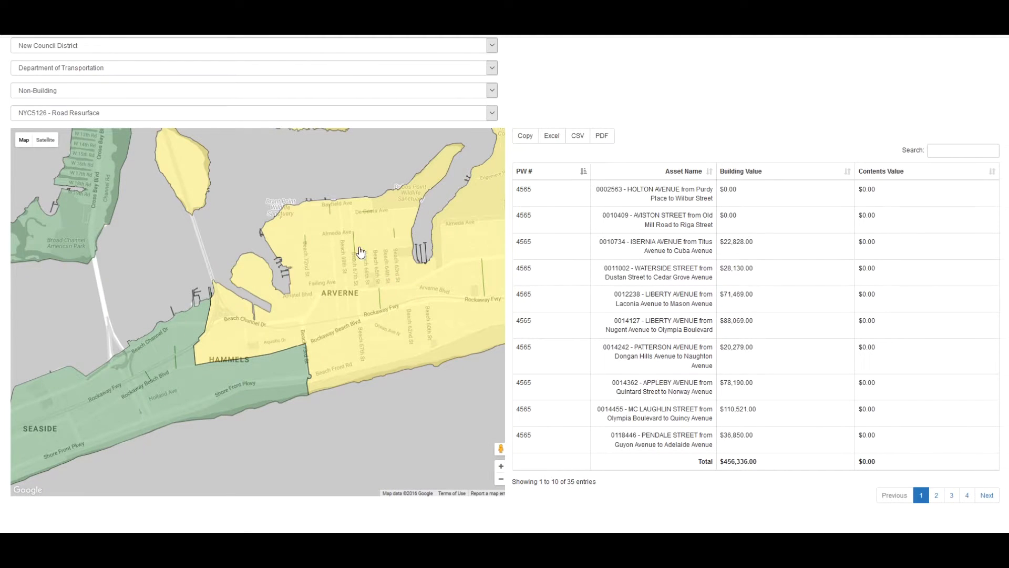
left_click(366, 255)
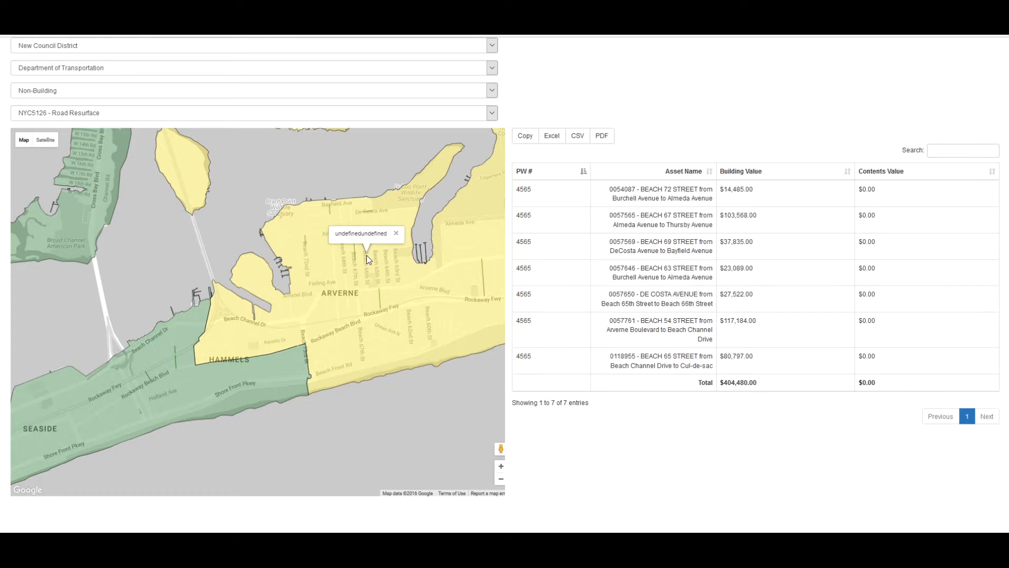
left_click(355, 251)
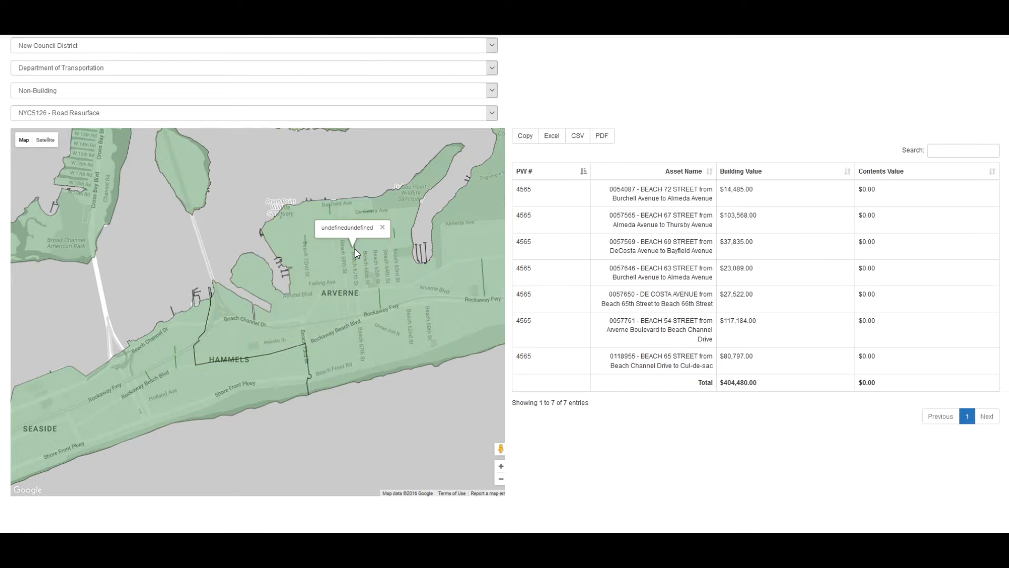
left_click(380, 301)
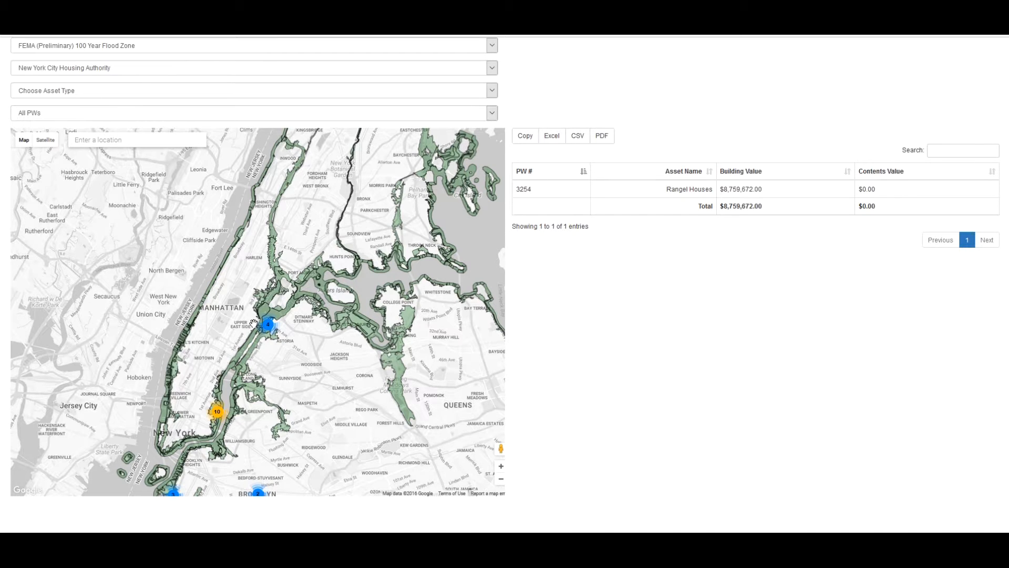
Step: Show the details of the Astoria housing asset on the Queens waterfront within the flood zone layer
scroll(253, 322, "up", 1)
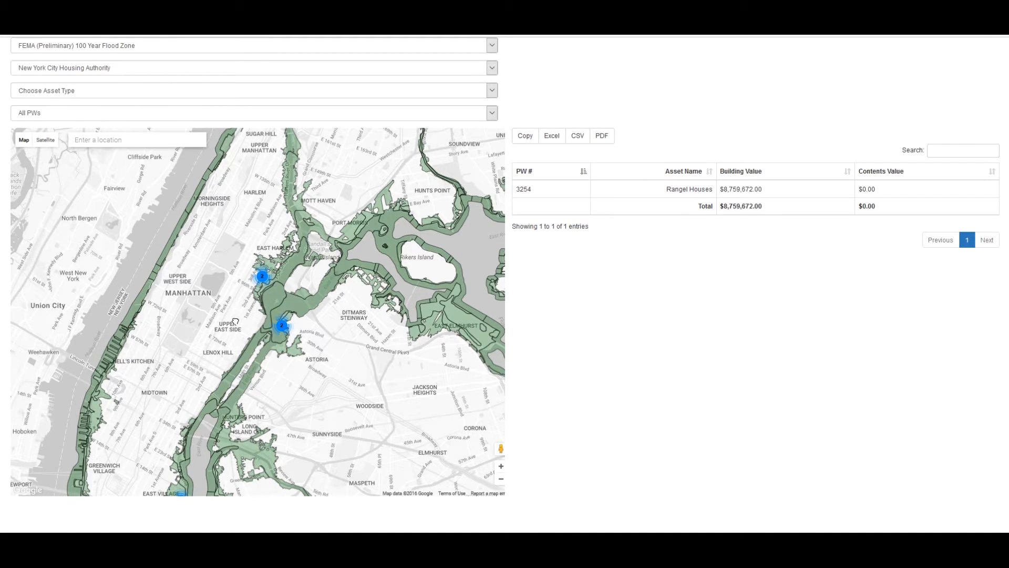
scroll(235, 320, "up", 1)
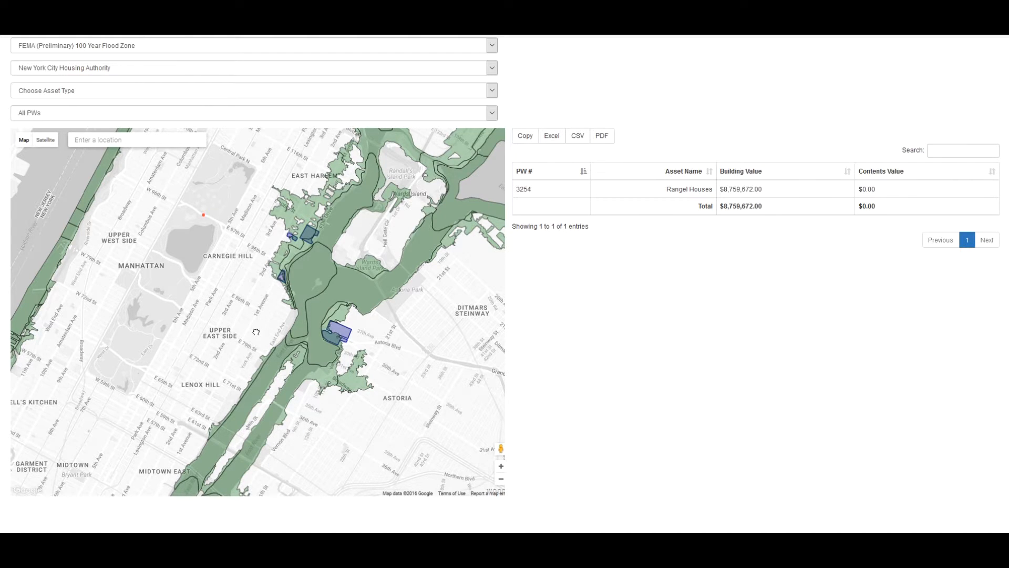
scroll(253, 330, "up", 1)
left_click_drag(264, 282, 173, 346)
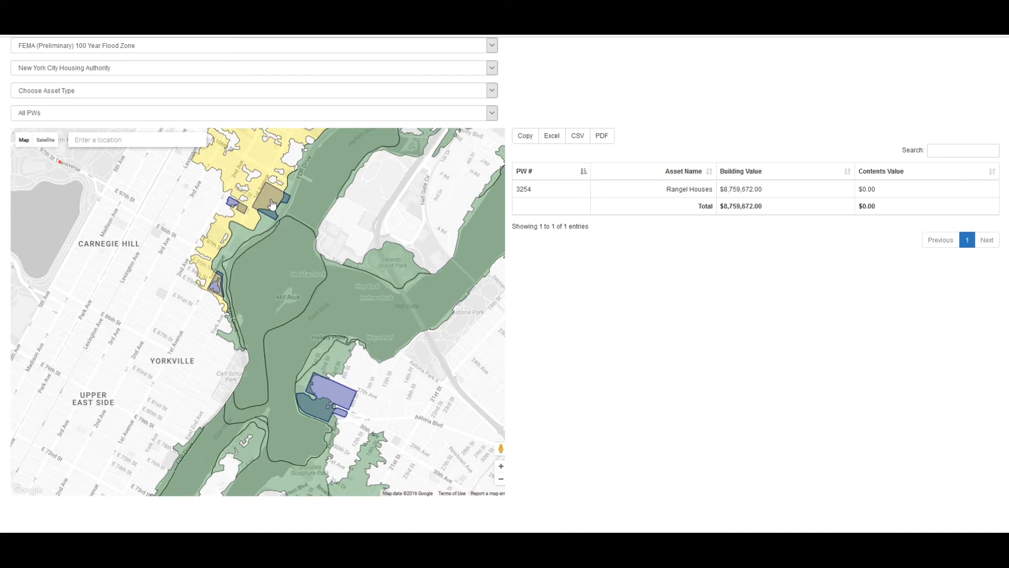
left_click(327, 393)
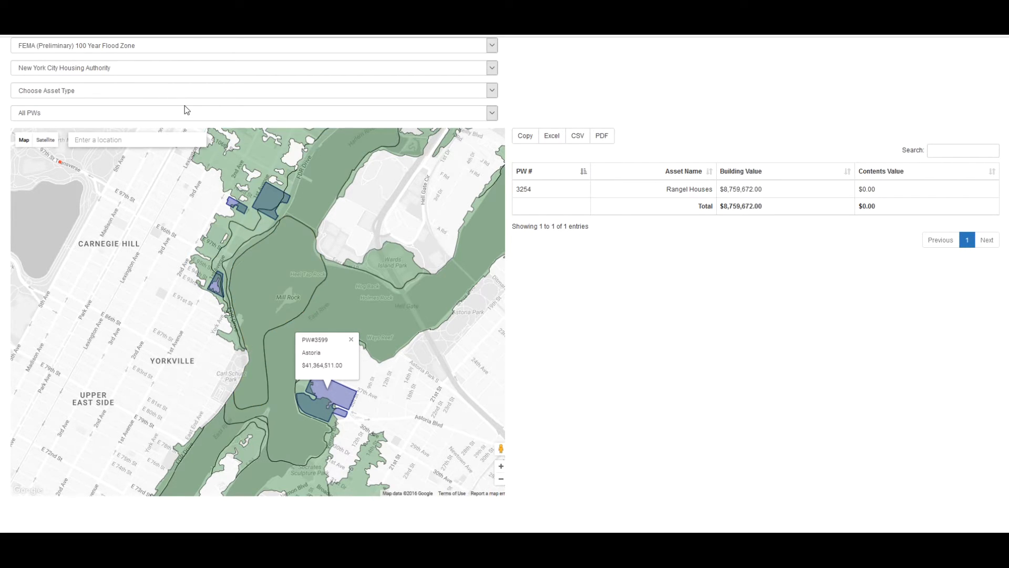
left_click(129, 139)
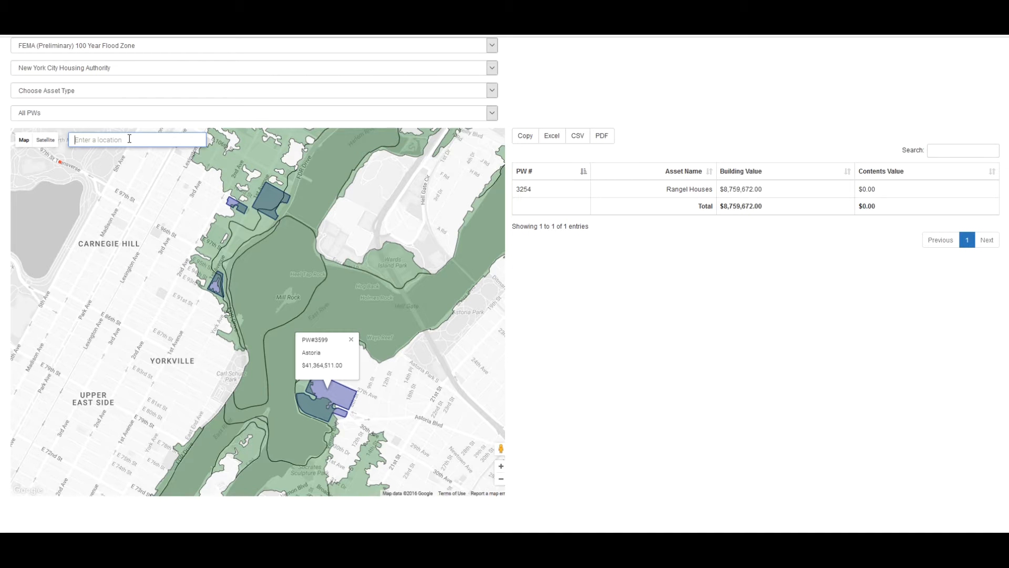
type("red ho")
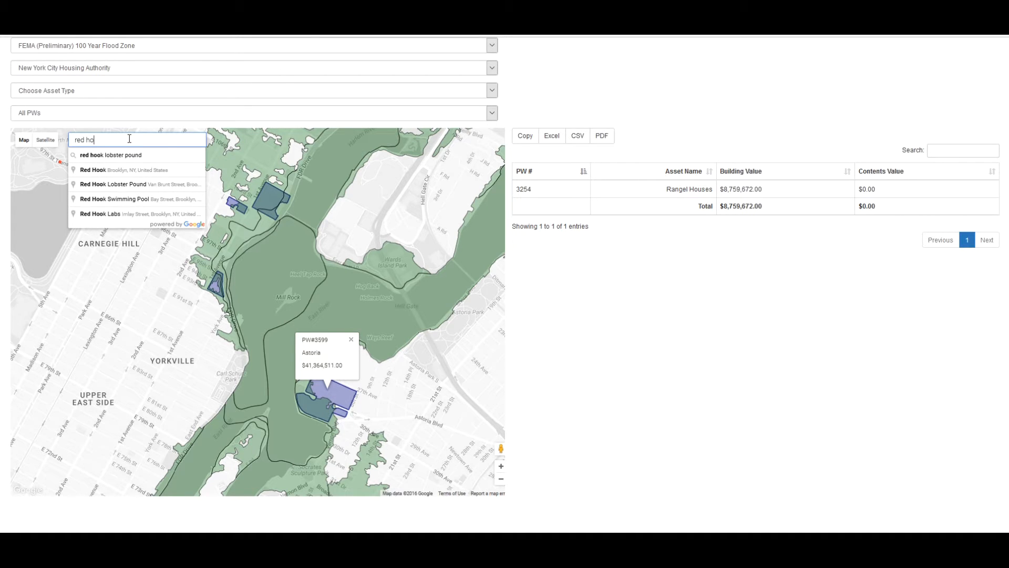
key("BackSpace")
key("BackSpace")
key("BackSpace")
key("BackSpace")
key("BackSpace")
key("BackSpace")
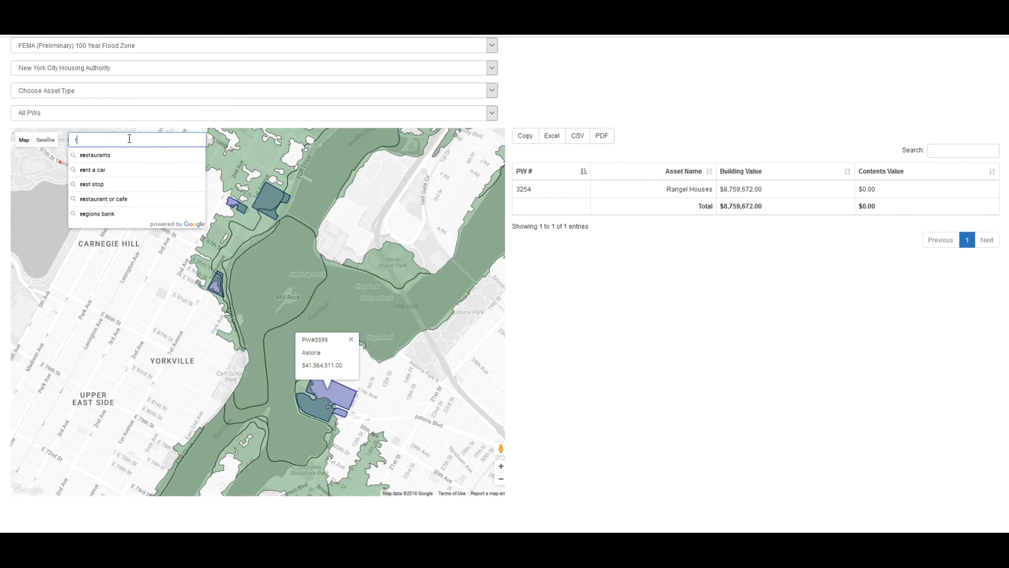
Step: Find Downtown Brooklyn on the map and bring the housing assets in Red Hook into view
type("downtown")
key("Down")
key("Return")
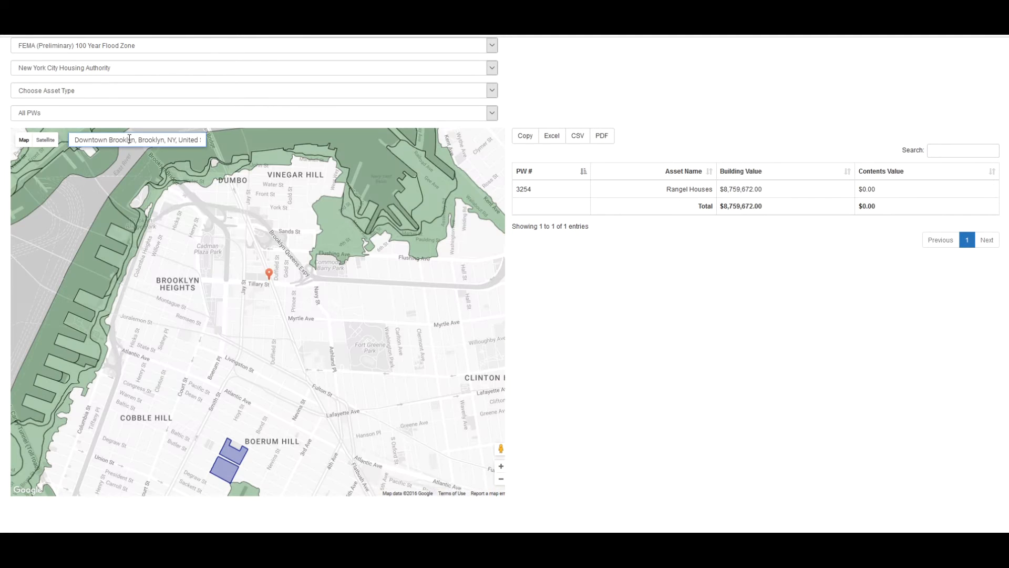
left_click_drag(167, 435, 268, 250)
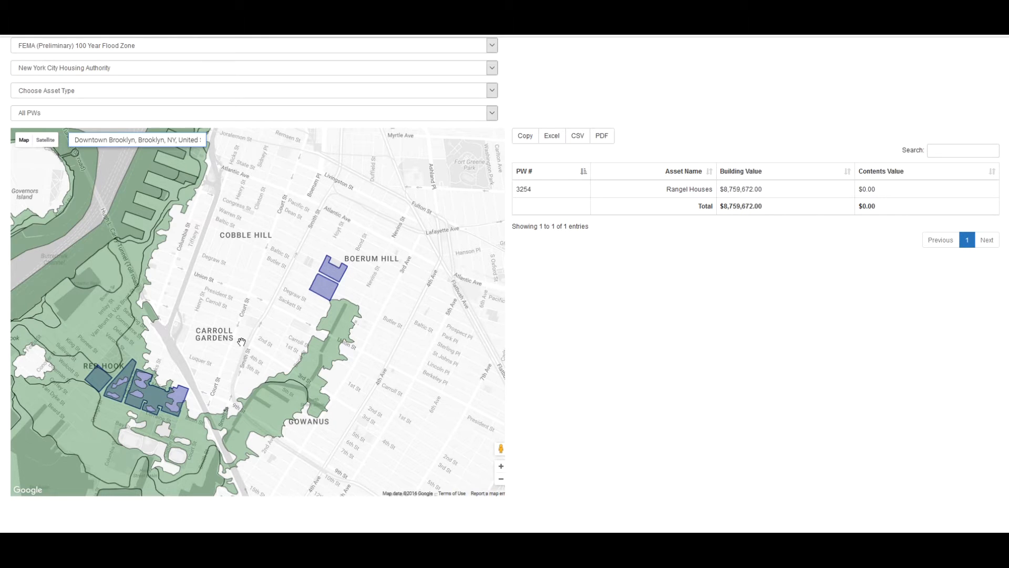
left_click_drag(213, 380, 337, 297)
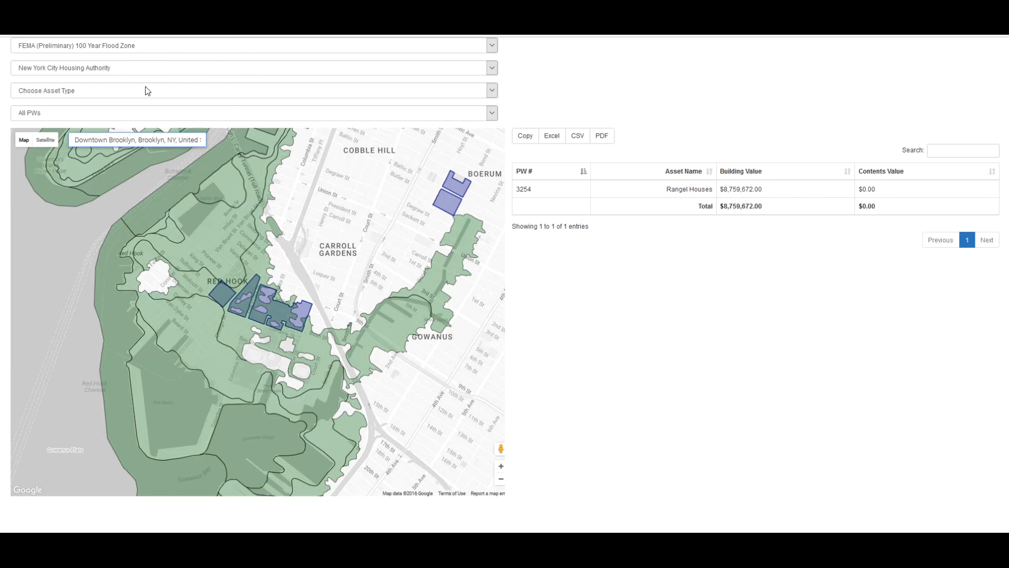
Step: Filter the flood zone assets by the Fire Department agency
left_click(141, 70)
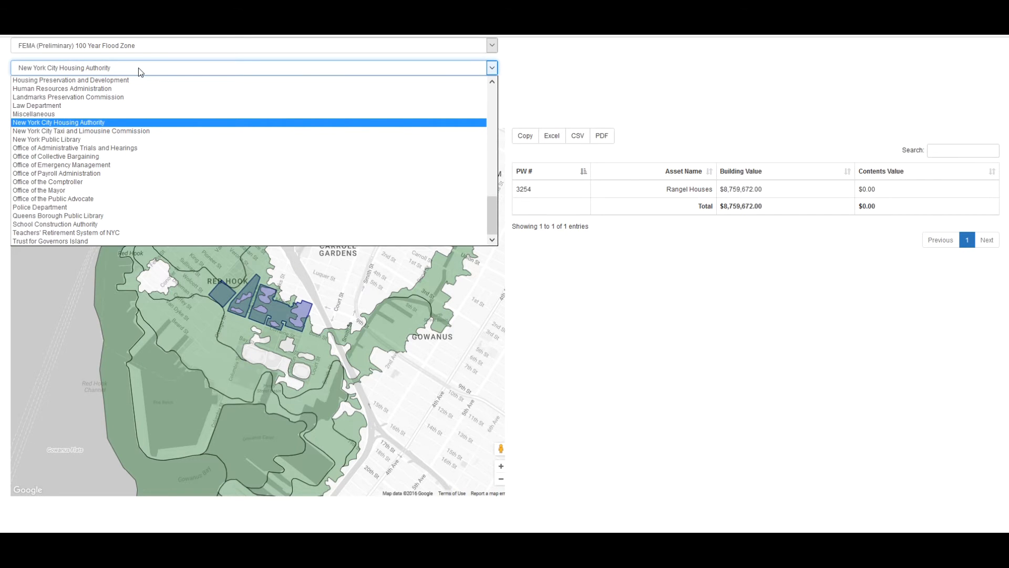
key("f")
key("f")
key("Return")
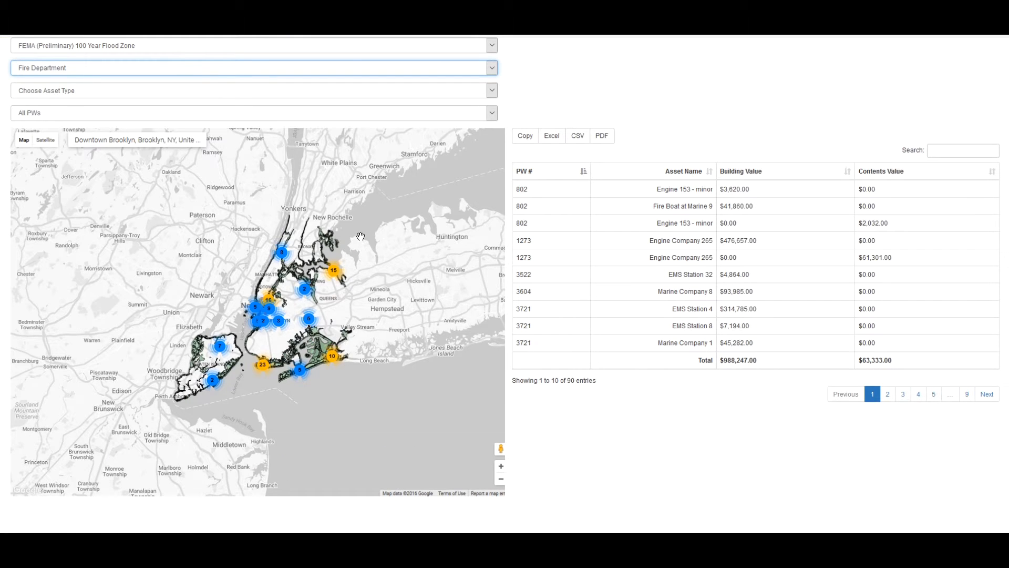
Step: Expand a Fire Department asset cluster in Brooklyn and examine the flood zone around Gowanus
left_click(258, 322)
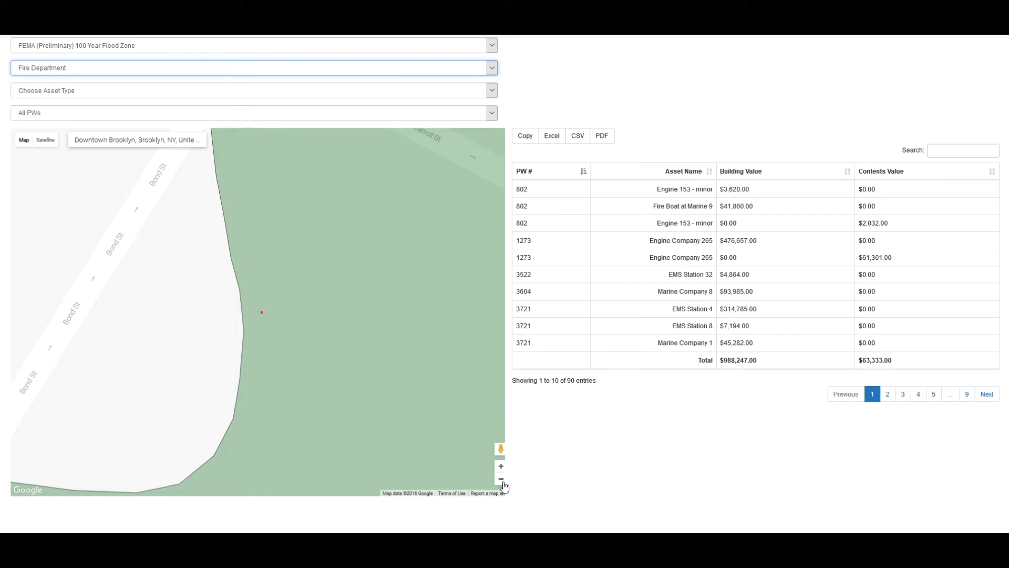
left_click(501, 479)
left_click(501, 479)
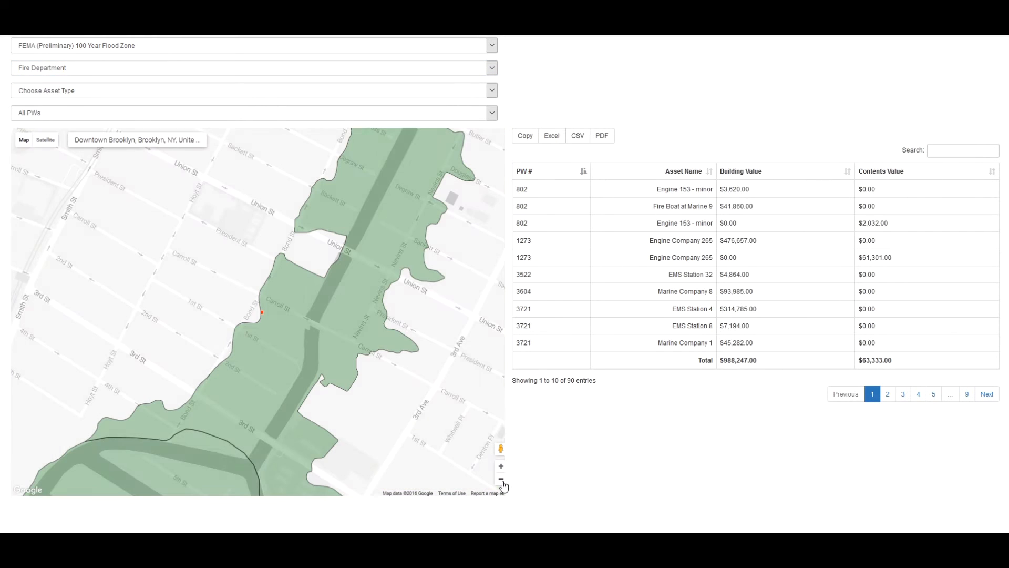
left_click_drag(325, 421, 406, 208)
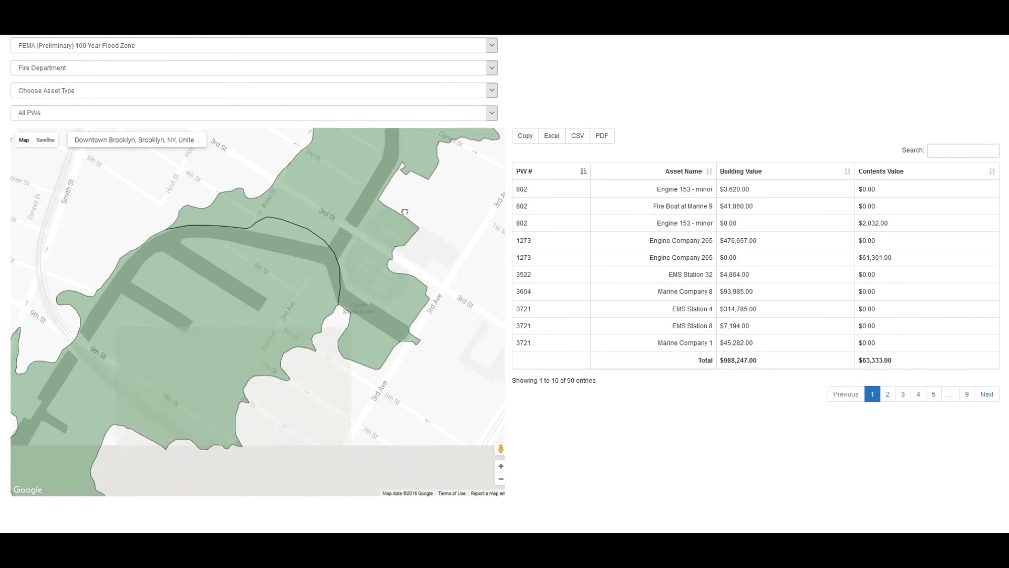
Step: Find Red Hook, Brooklyn, NY on the map
left_click(165, 142)
key("ctrl+a")
type("red")
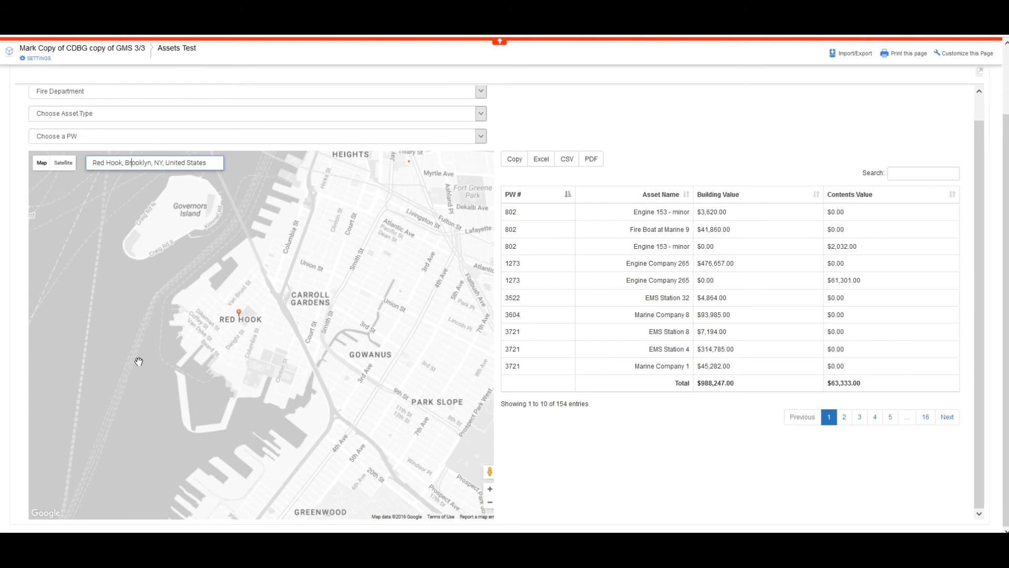
Step: List the Fire Department assets of the council district covering Red Hook and dismiss the district label
scroll(139, 362, "up", 1)
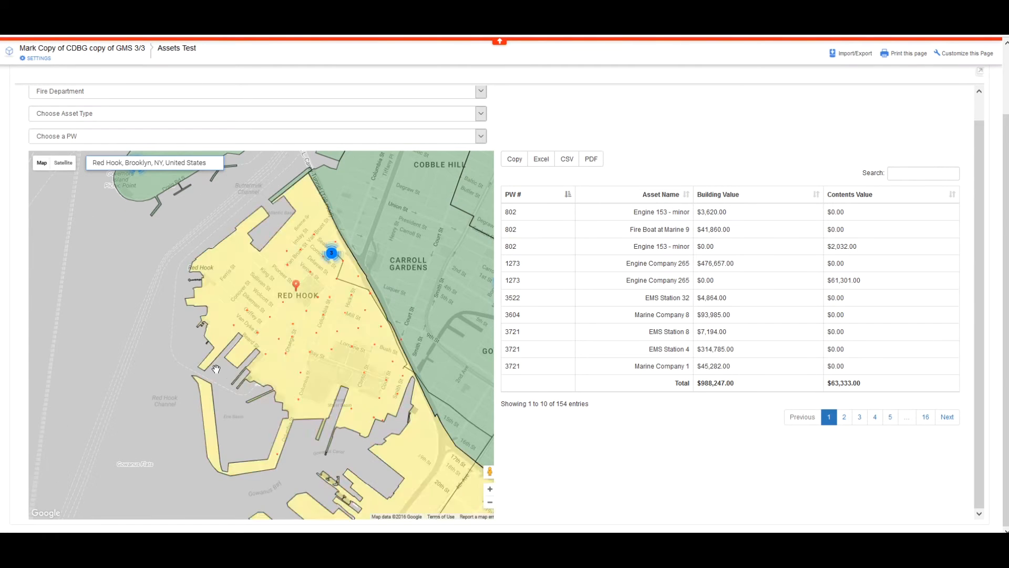
left_click_drag(248, 411, 207, 390)
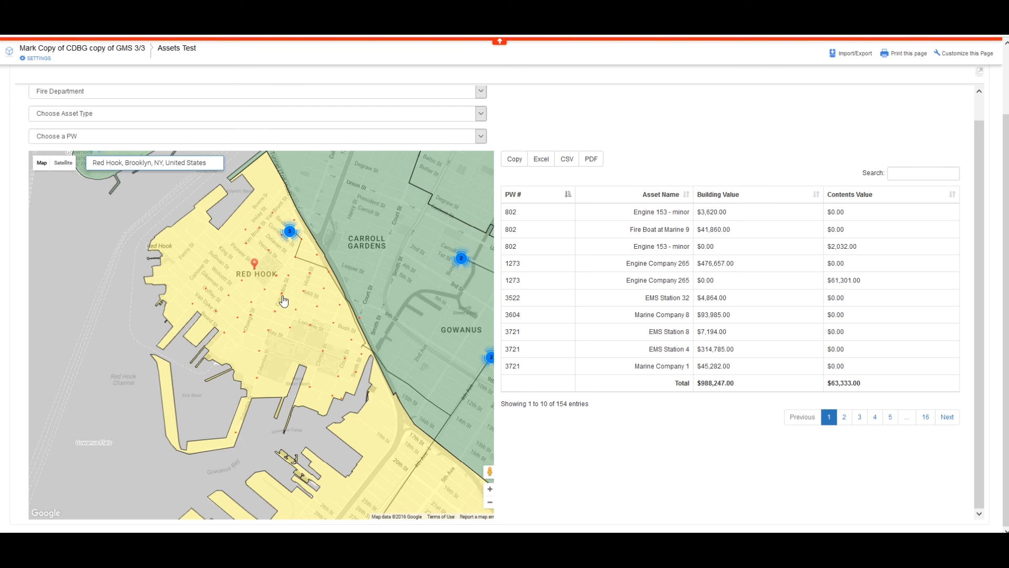
left_click(190, 278)
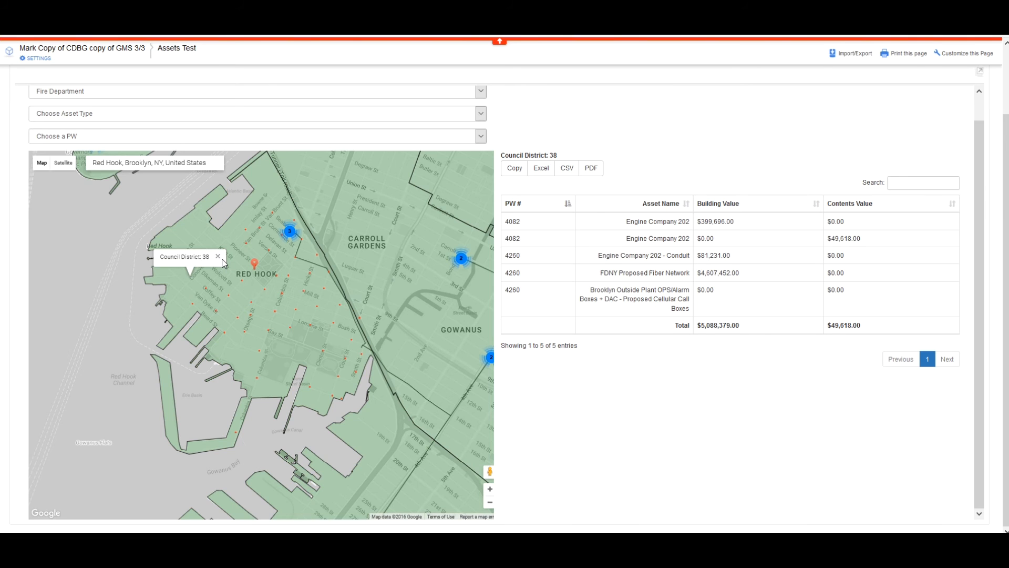
left_click(218, 257)
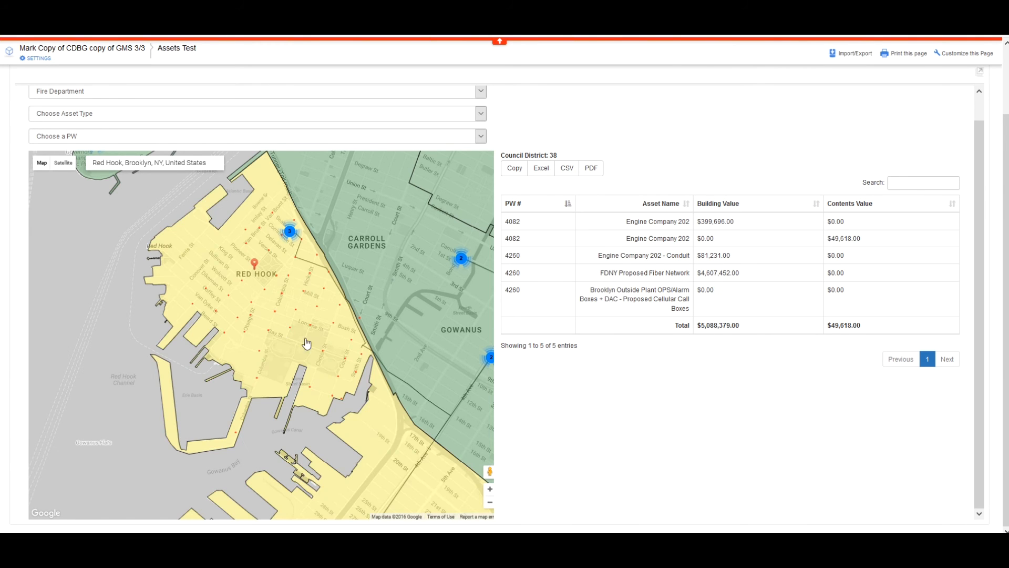